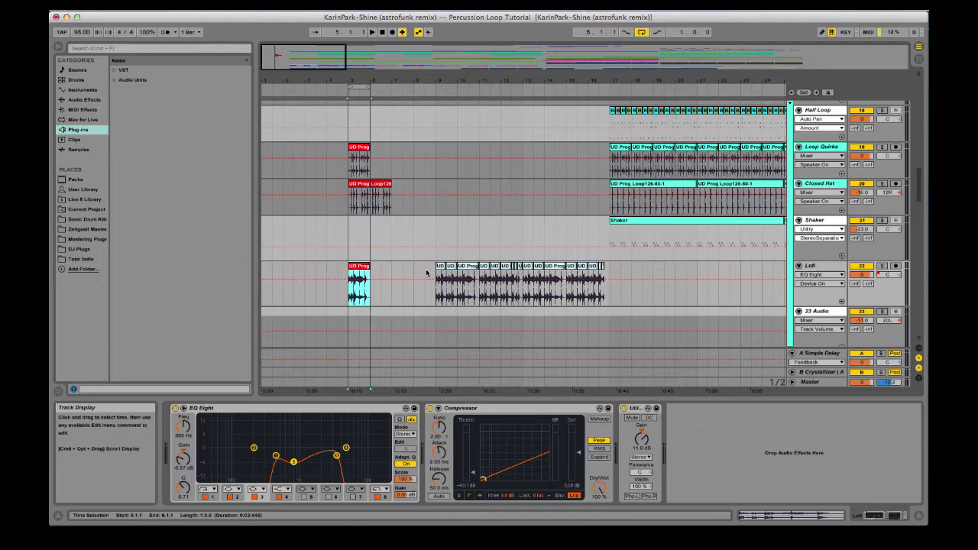
Compare the device chains of the Shaker, Lofi and Loop Quirks tracks, ending on Lofi
{"action": "scroll", "coordinate": [724, 235], "scroll_direction": "up", "scroll_amount": 2}
{"action": "scroll", "coordinate": [721, 242], "scroll_direction": "down", "scroll_amount": 2}
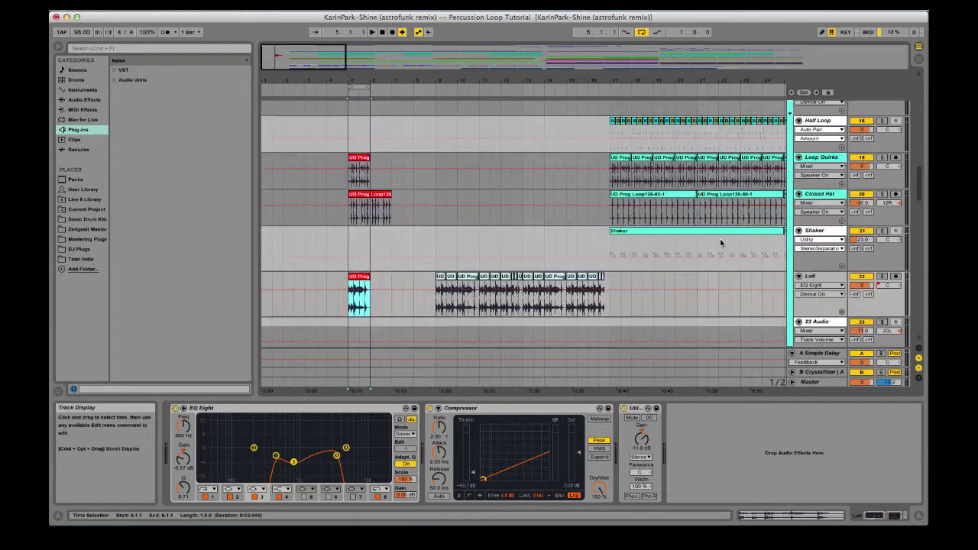
{"action": "left_click", "coordinate": [434, 231]}
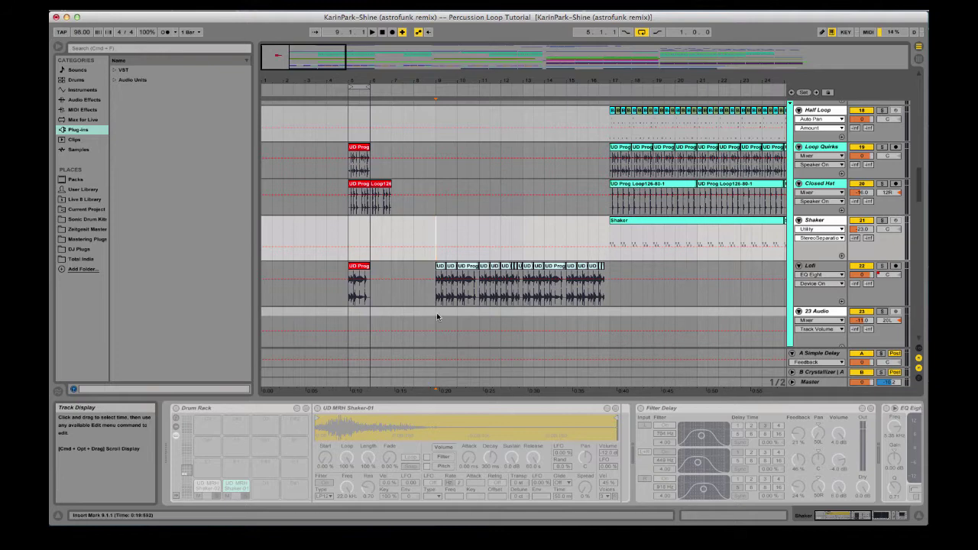
{"action": "left_click", "coordinate": [812, 266]}
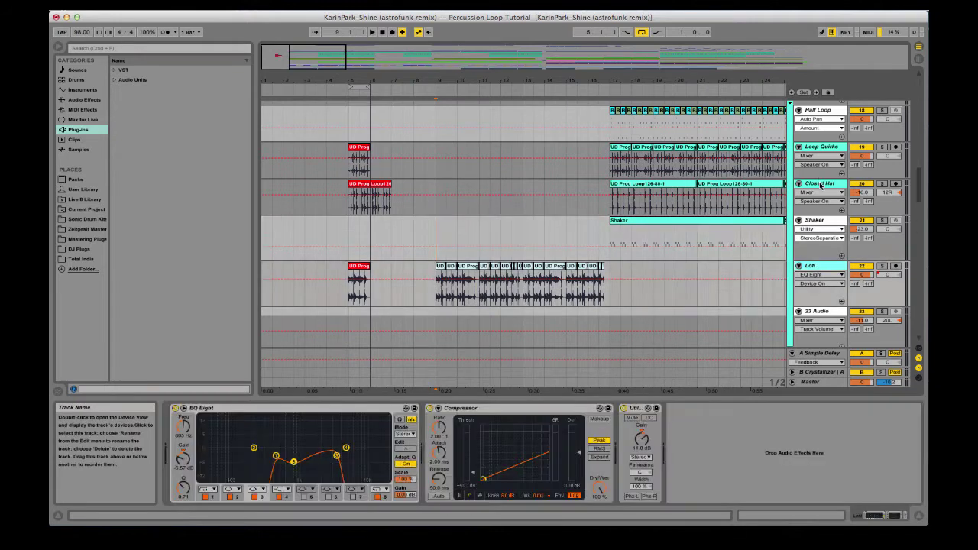
{"action": "left_click", "coordinate": [816, 151]}
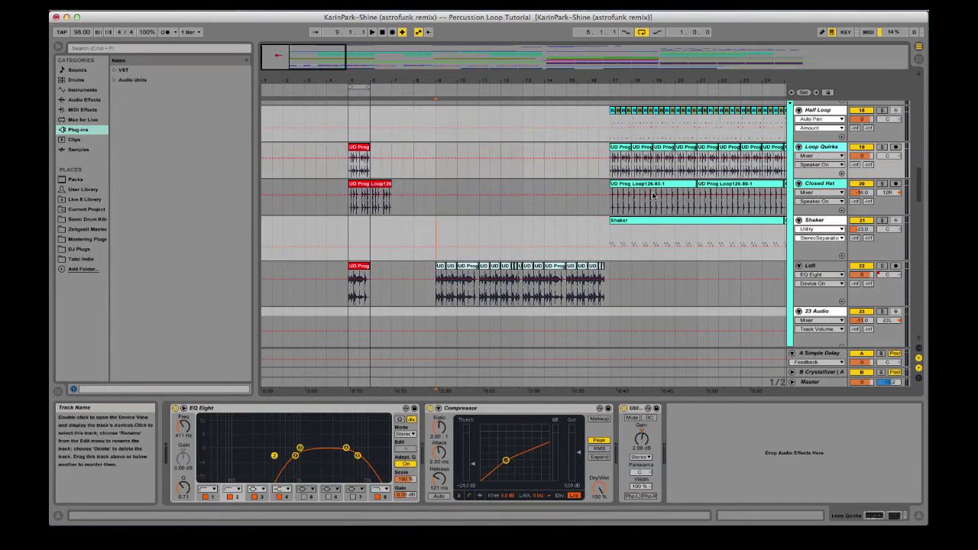
{"action": "left_click", "coordinate": [430, 300]}
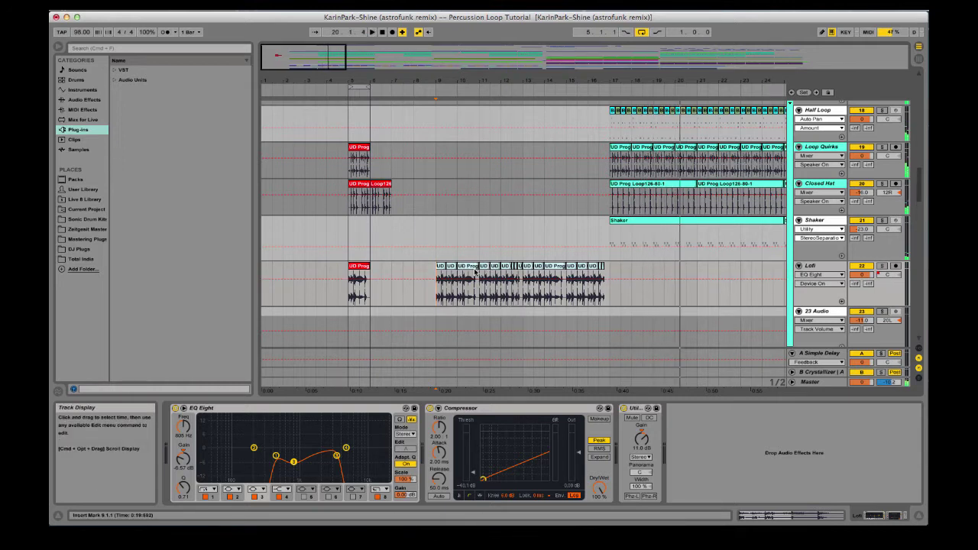
Bypass Lofi's EQ Eight, play the UD Prog clip without it, then re-enable the EQ
{"action": "left_click", "coordinate": [359, 278]}
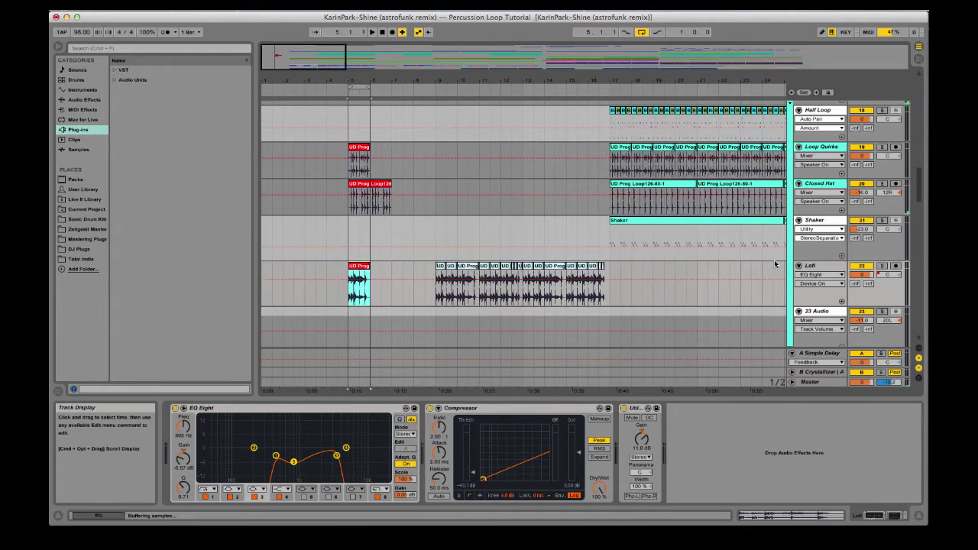
{"action": "left_click", "coordinate": [833, 268]}
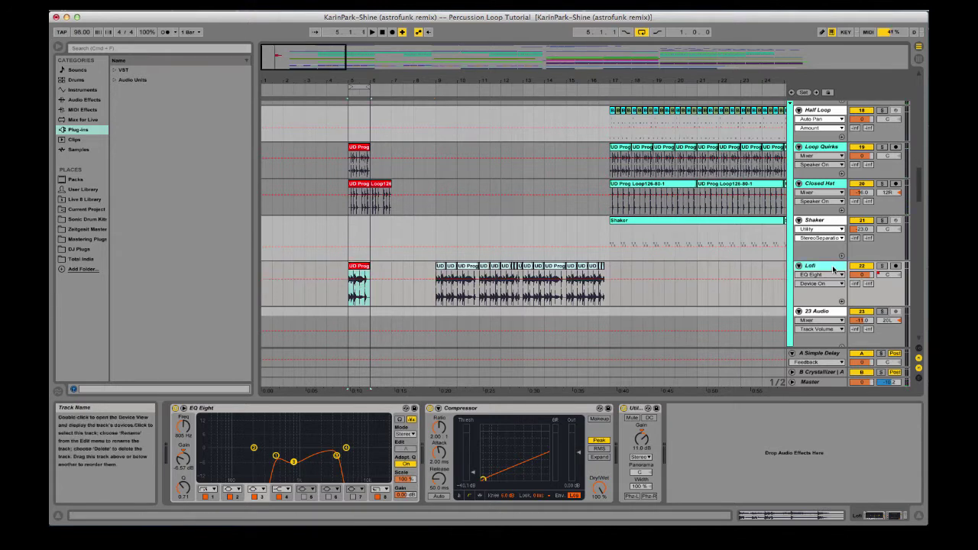
{"action": "left_click", "coordinate": [175, 408]}
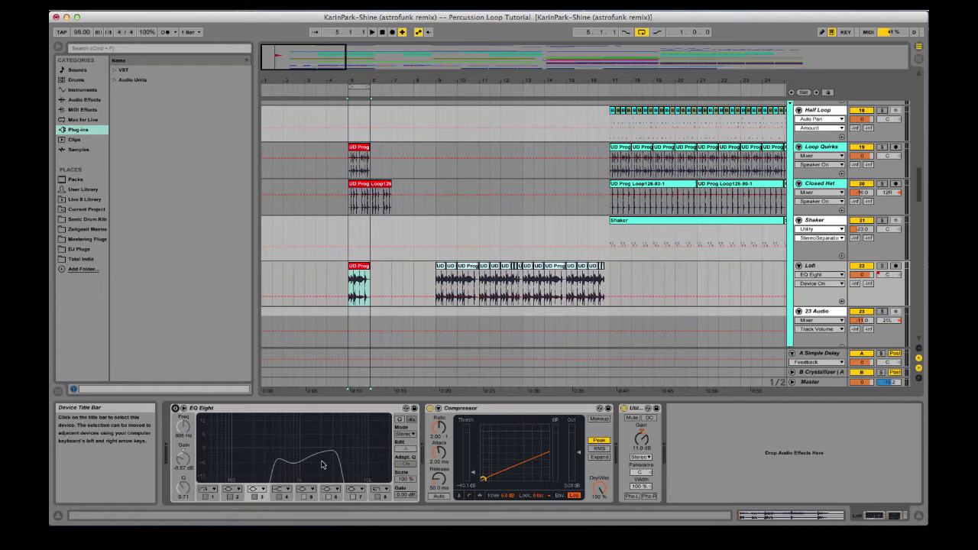
{"action": "left_click", "coordinate": [353, 283]}
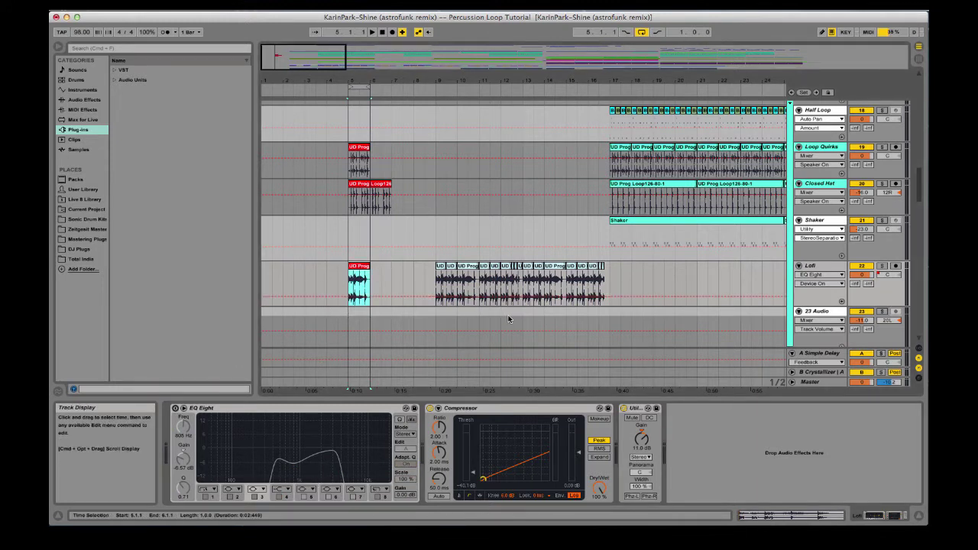
{"action": "key", "text": "space"}
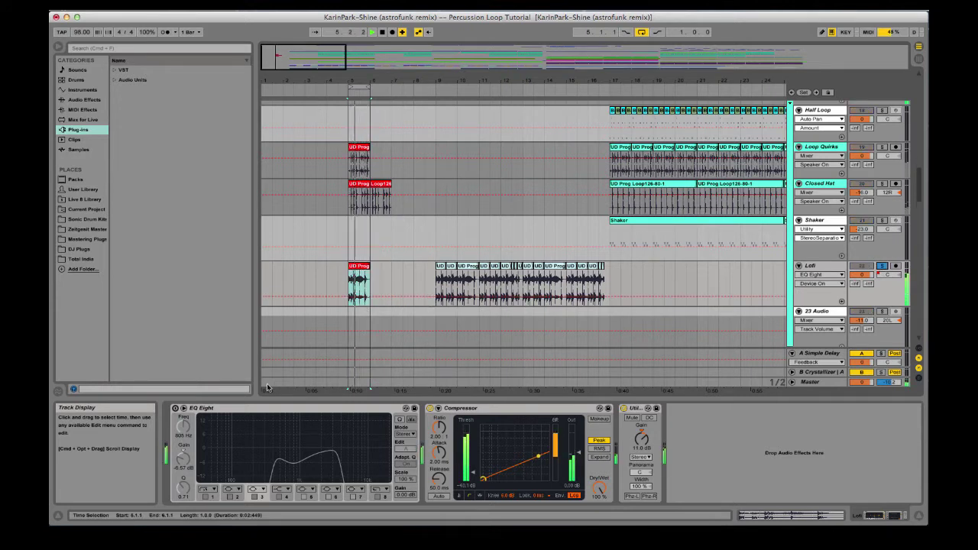
{"action": "left_click", "coordinate": [178, 413]}
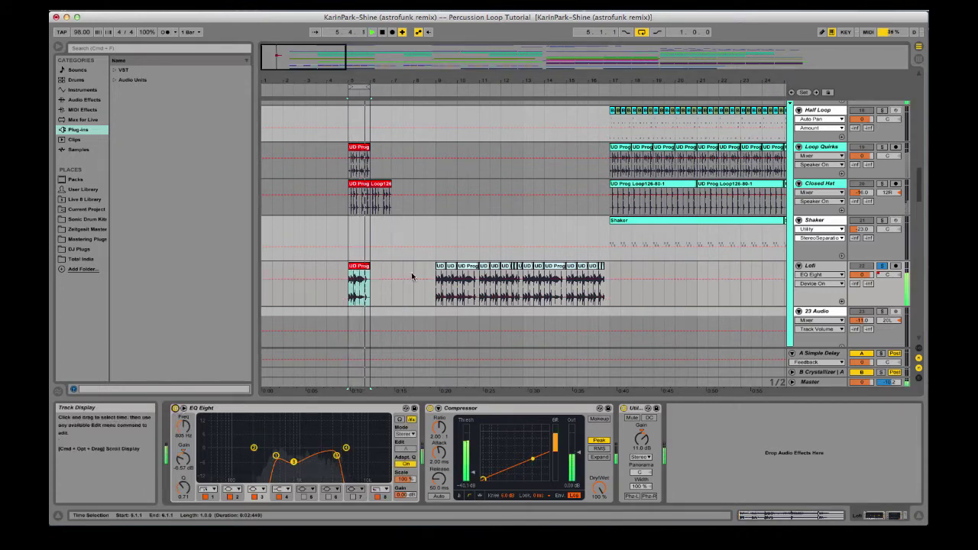
{"action": "left_click", "coordinate": [441, 269]}
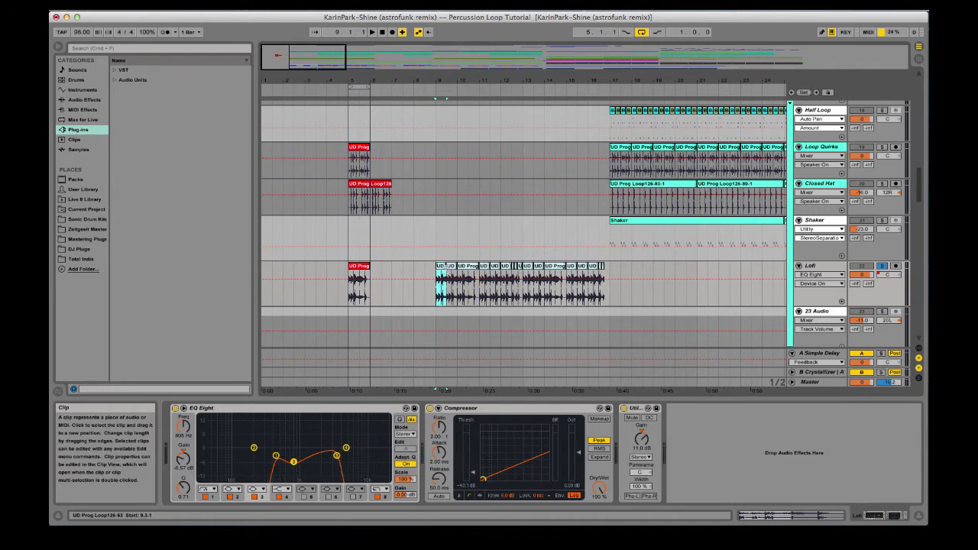
Mark the first half bar of the bar-9 Lofi clip and play that chopped slice
{"action": "left_click", "coordinate": [441, 277]}
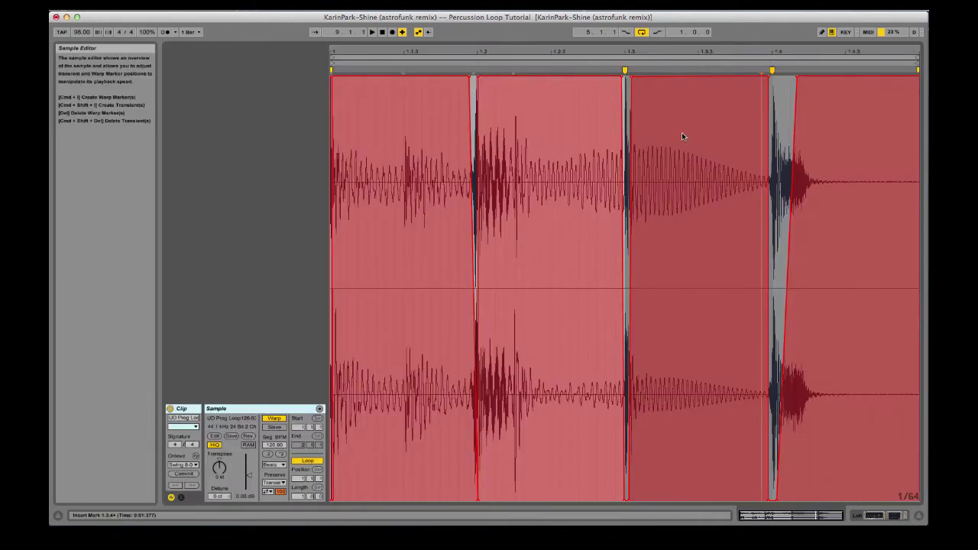
{"action": "key", "text": "space"}
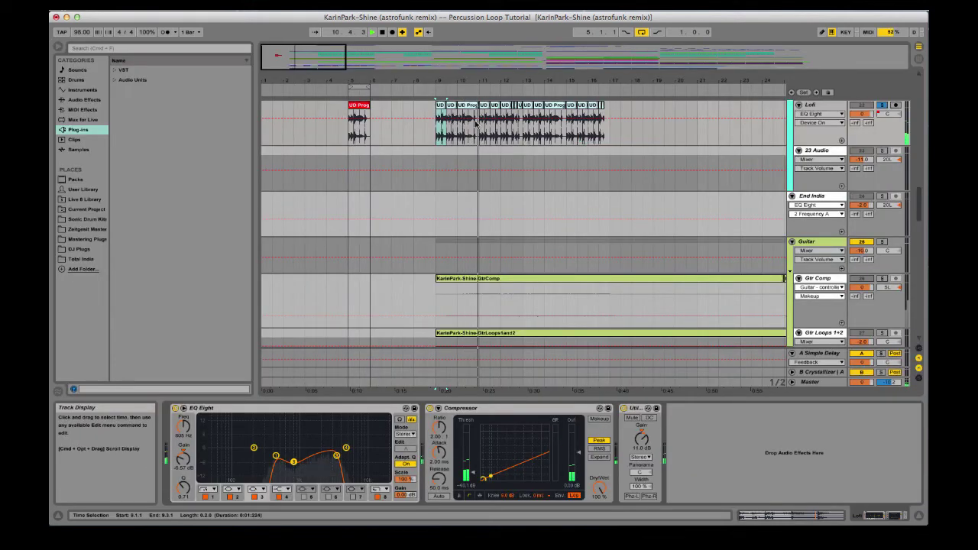
Zoom in to a Lofi slice near bar 12, then unsolo Lofi and play from bar 9
{"action": "left_click_drag", "start_coordinate": [514, 81], "coordinate": [510, 126]}
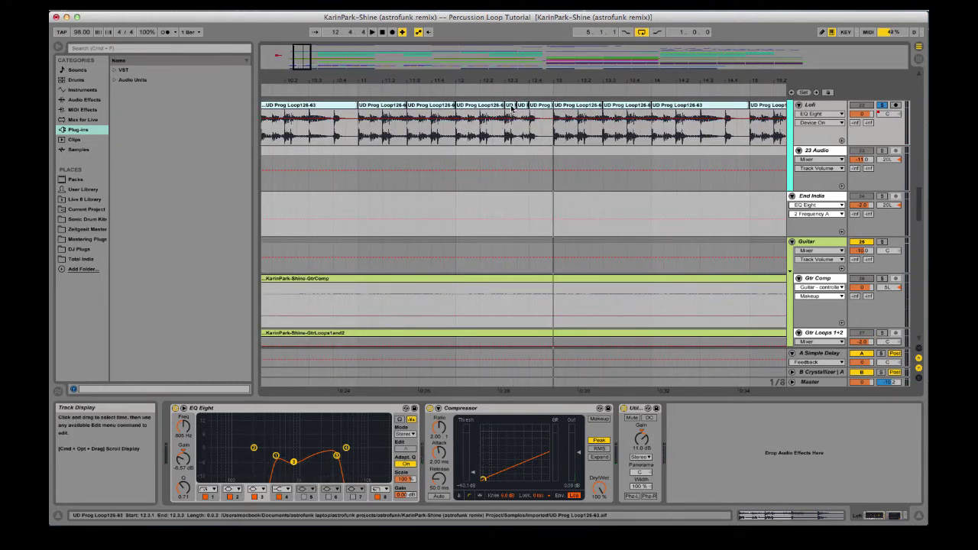
{"action": "left_click", "coordinate": [516, 109]}
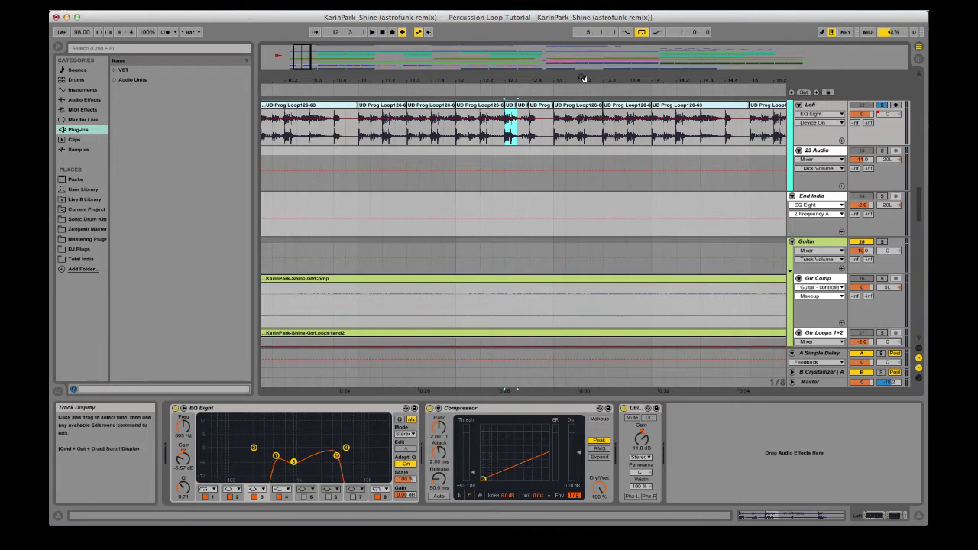
{"action": "left_click_drag", "start_coordinate": [540, 80], "coordinate": [540, 23]}
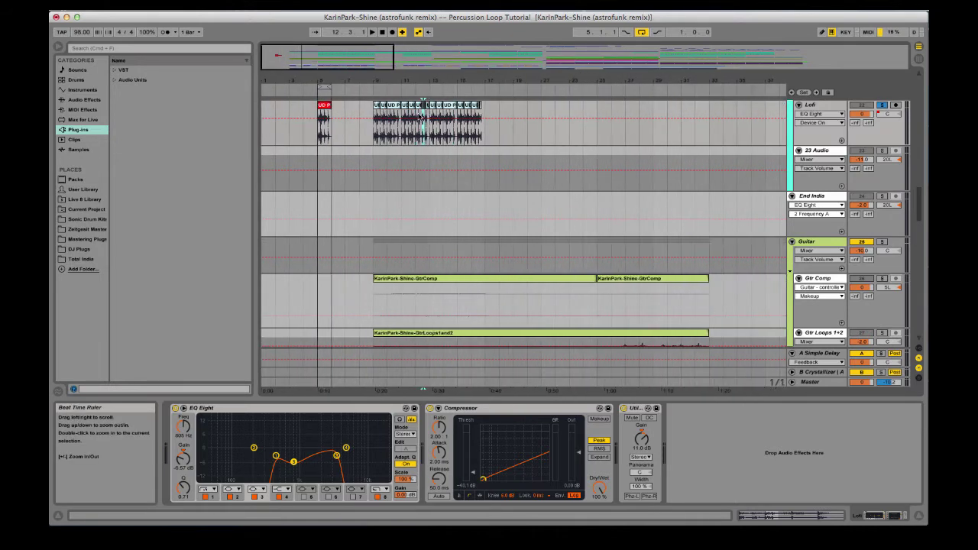
{"action": "left_click", "coordinate": [883, 105]}
{"action": "key", "text": "space"}
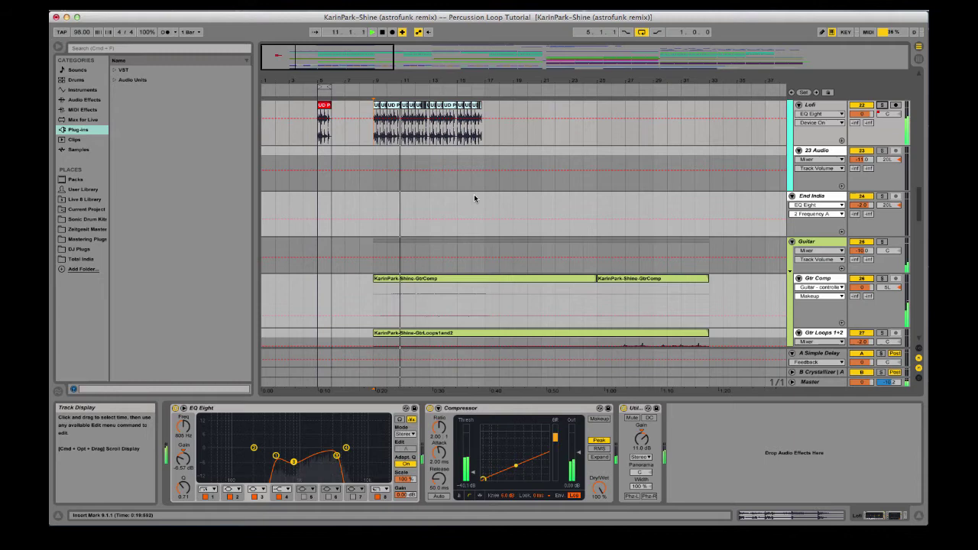
Inspect the Closed Hat clips at bars 5 and 17, briefly marking bars 17 to 21
{"action": "scroll", "coordinate": [478, 200], "scroll_direction": "up", "scroll_amount": 5}
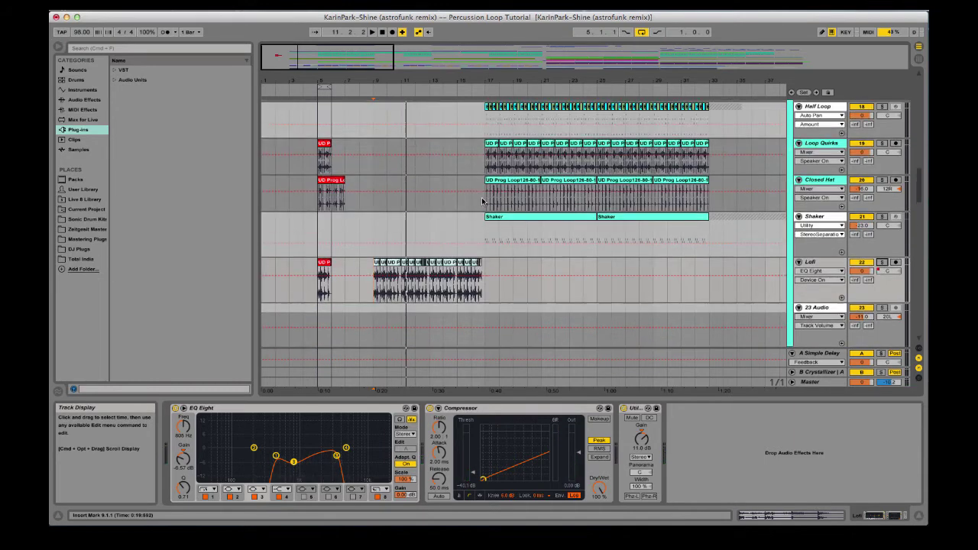
{"action": "left_click", "coordinate": [339, 195]}
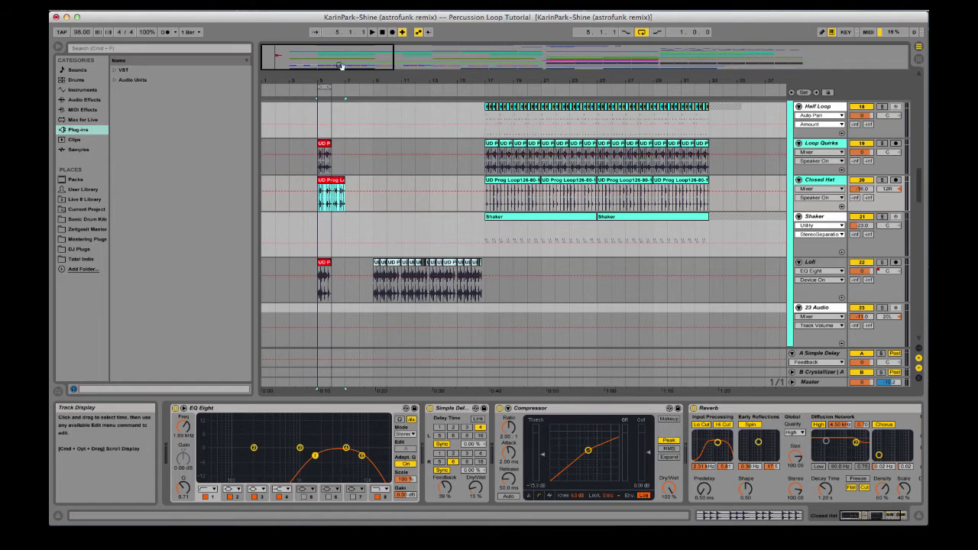
{"action": "left_click_drag", "start_coordinate": [341, 83], "coordinate": [347, 177]}
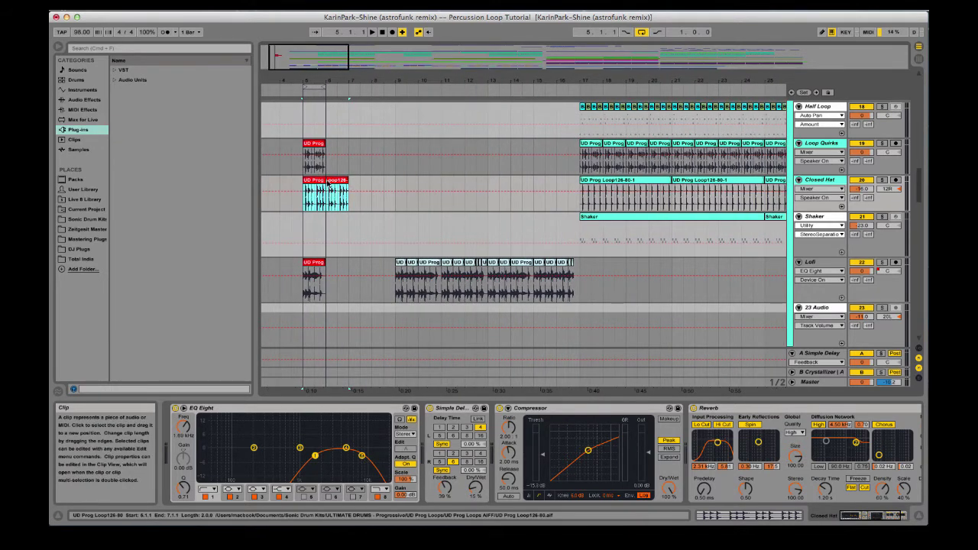
{"action": "left_click", "coordinate": [625, 184]}
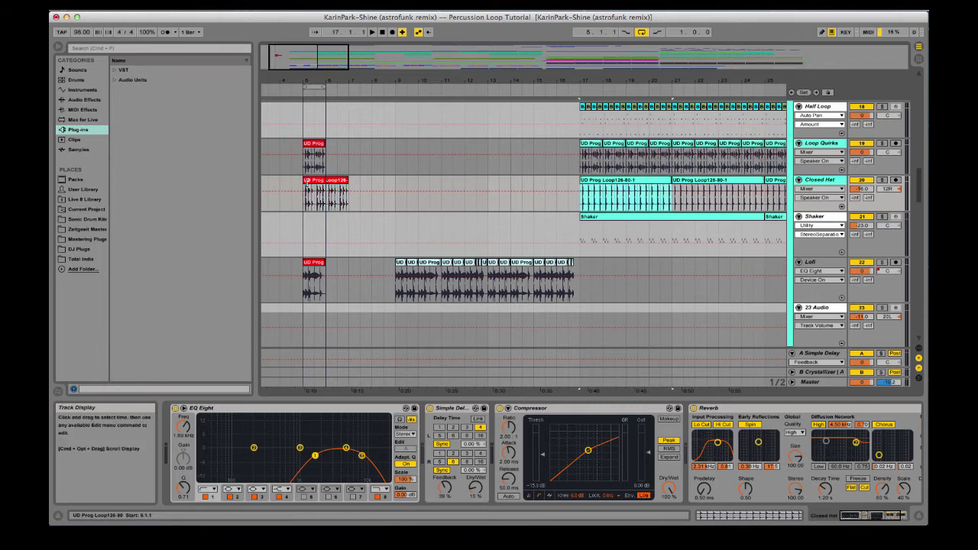
{"action": "left_click", "coordinate": [326, 198]}
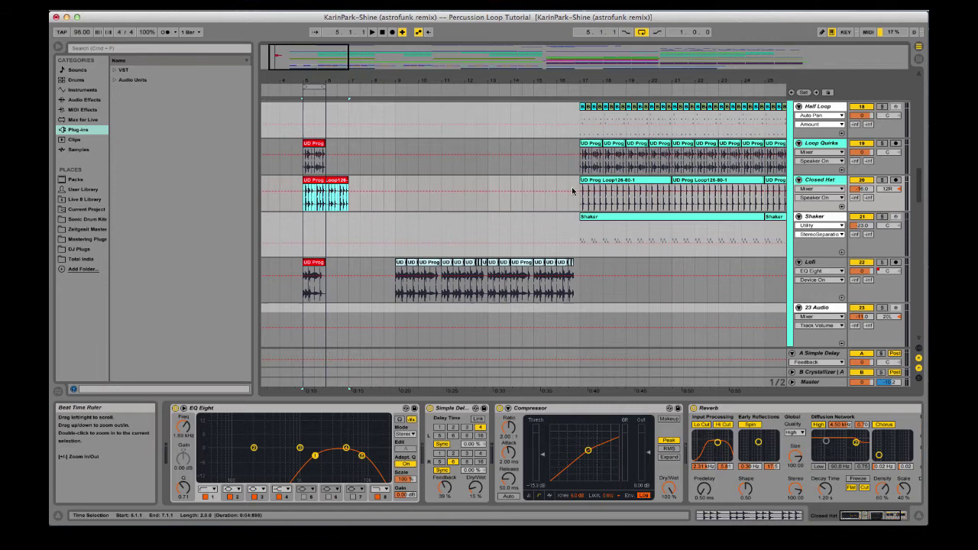
{"action": "left_click_drag", "start_coordinate": [578, 202], "coordinate": [668, 204]}
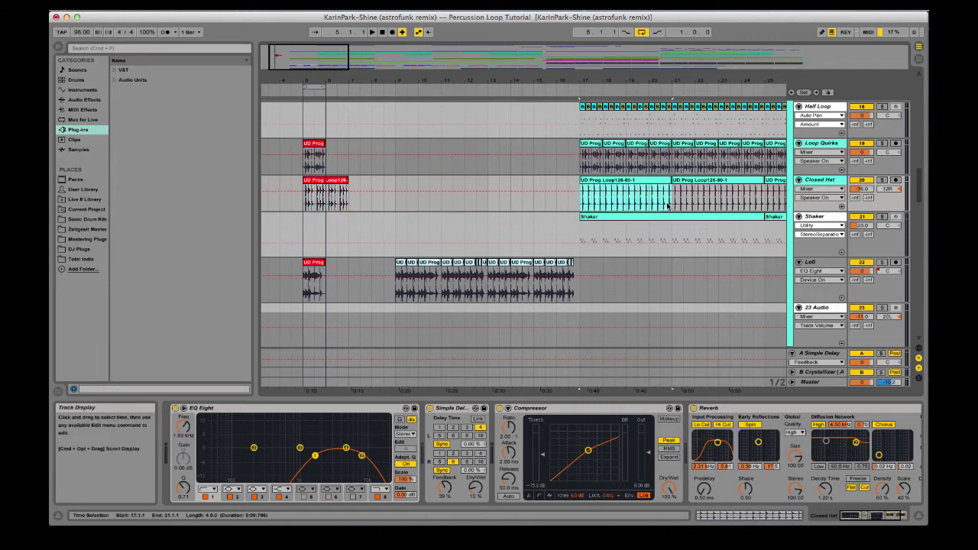
{"action": "left_click", "coordinate": [304, 204]}
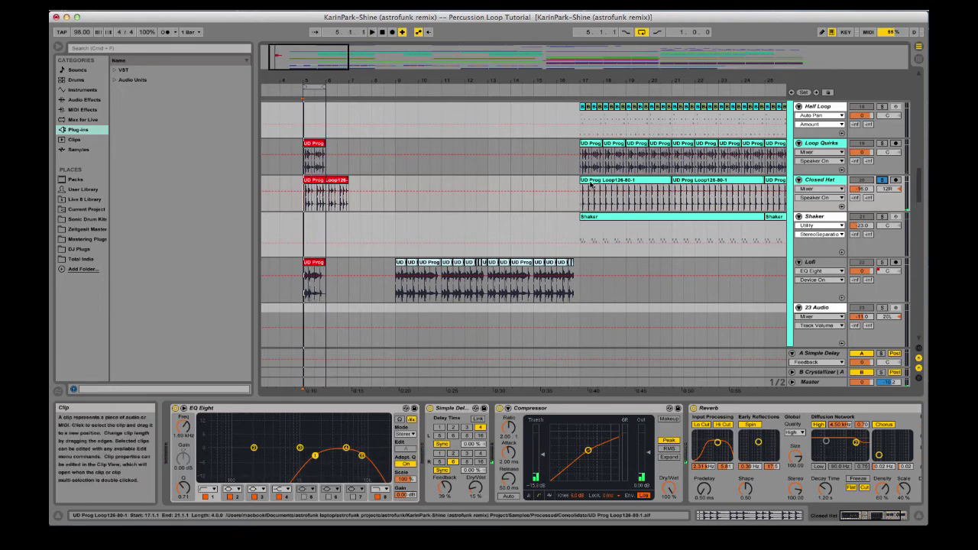
{"action": "left_click", "coordinate": [590, 185]}
Open the bar-17 Closed Hat clip's waveform and zoom in around bar 18
{"action": "double_click", "coordinate": [607, 192]}
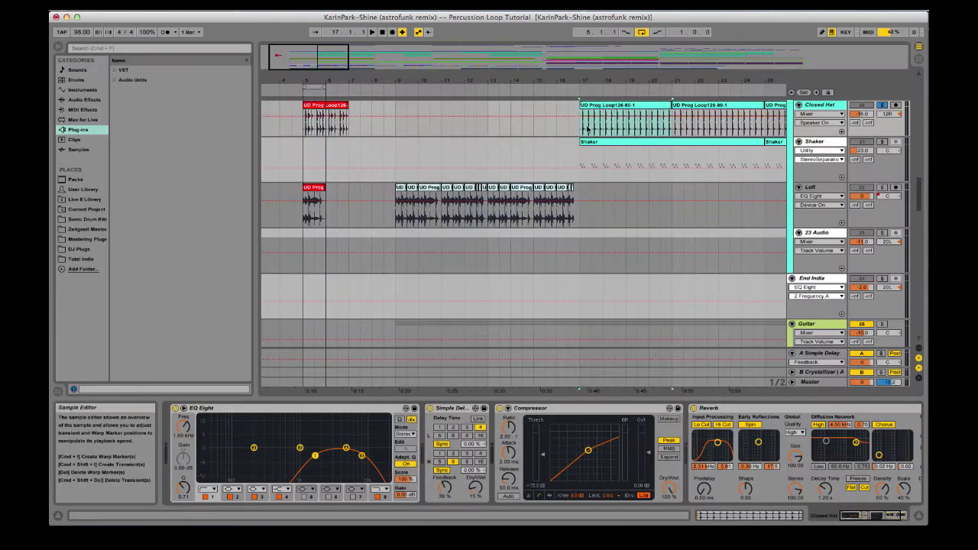
{"action": "left_click_drag", "start_coordinate": [617, 78], "coordinate": [619, 122]}
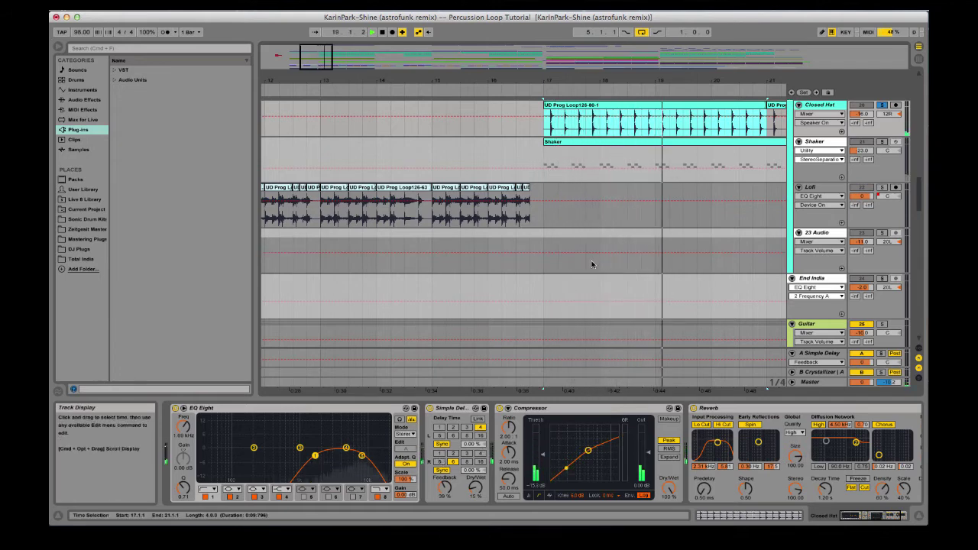
{"action": "scroll", "coordinate": [578, 277], "scroll_direction": "up", "scroll_amount": 5}
{"action": "scroll", "coordinate": [557, 192], "scroll_direction": "left", "scroll_amount": 6}
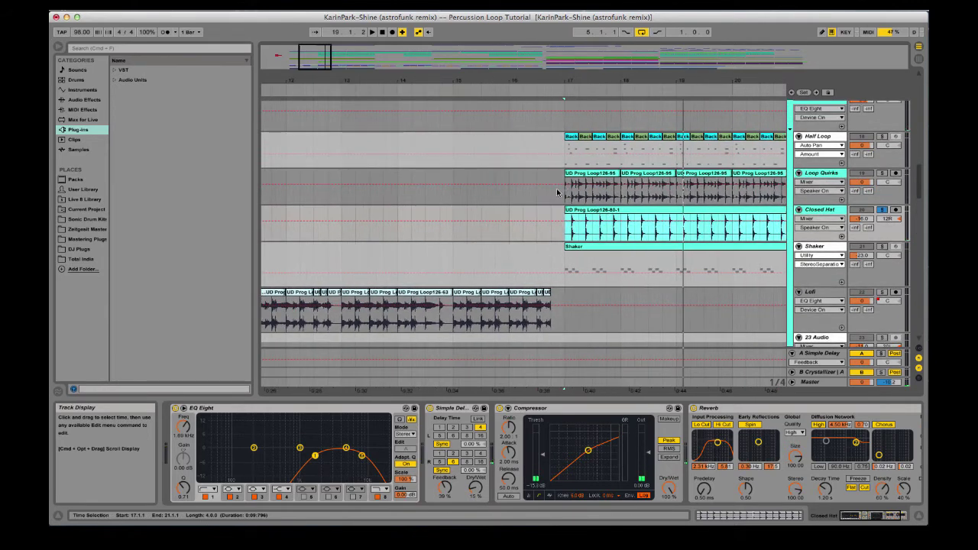
{"action": "scroll", "coordinate": [767, 181], "scroll_direction": "right", "scroll_amount": 3}
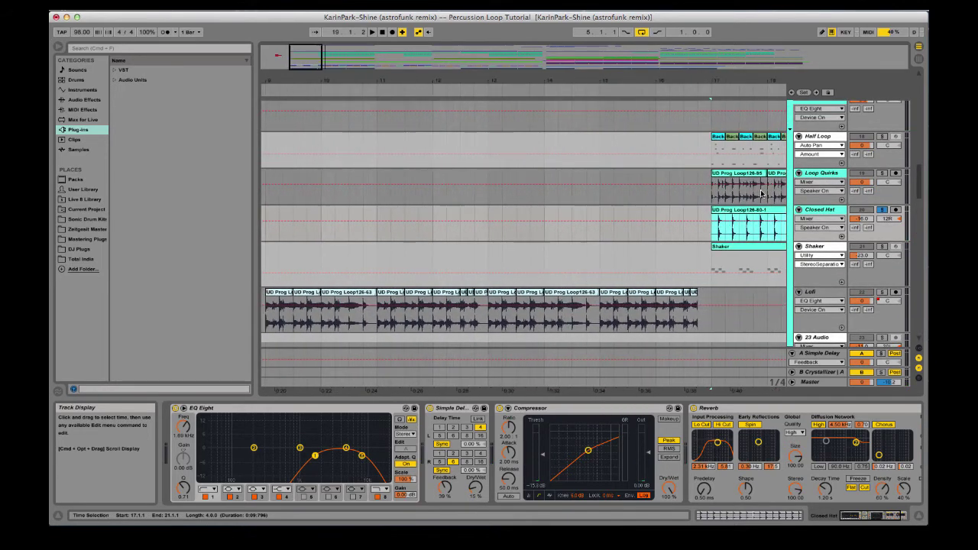
Solo the Loop Quirks track and play it on its own from the bar-5 clip
{"action": "left_click", "coordinate": [735, 178]}
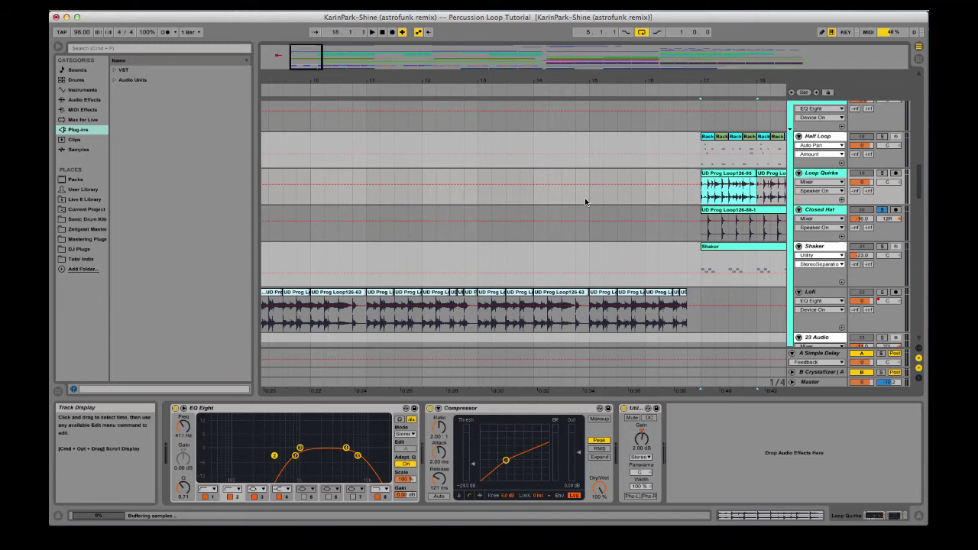
{"action": "scroll", "coordinate": [583, 201], "scroll_direction": "left", "scroll_amount": 12}
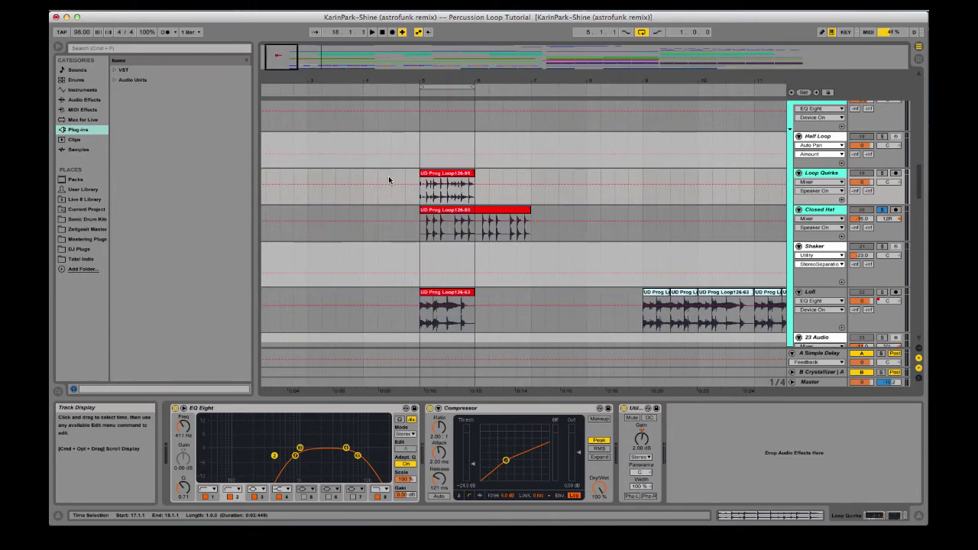
{"action": "left_click", "coordinate": [435, 179]}
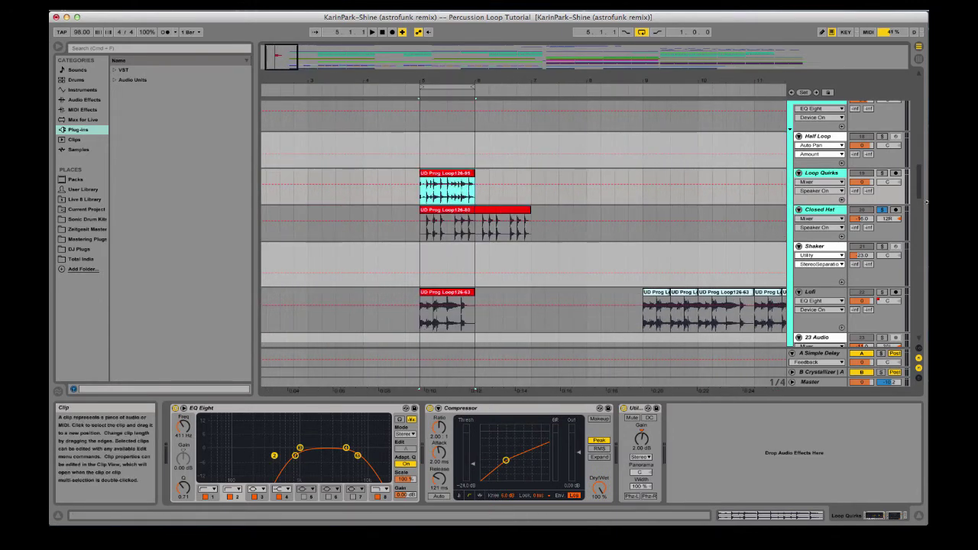
{"action": "left_click", "coordinate": [883, 174]}
{"action": "key", "text": "space"}
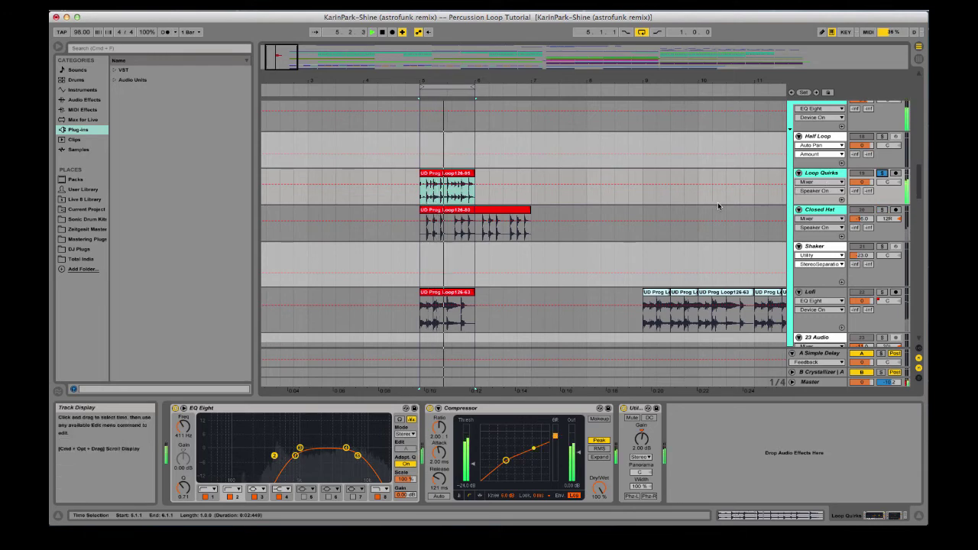
Loop bar 17 around the first UD Prog Loop126-95 clip with Cmd+L and play it
{"action": "scroll", "coordinate": [718, 201], "scroll_direction": "right", "scroll_amount": 3}
{"action": "scroll", "coordinate": [718, 202], "scroll_direction": "right", "scroll_amount": 3}
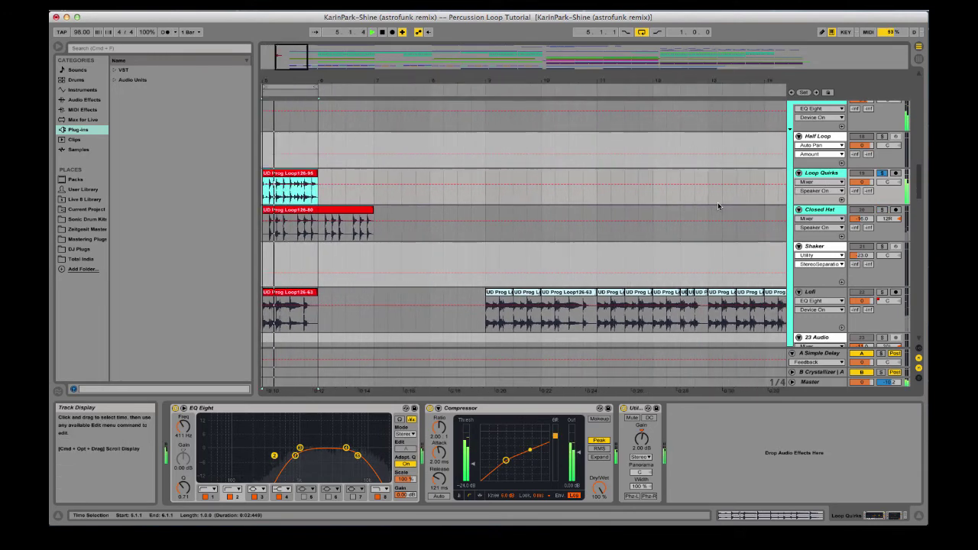
{"action": "scroll", "coordinate": [717, 202], "scroll_direction": "right", "scroll_amount": 9}
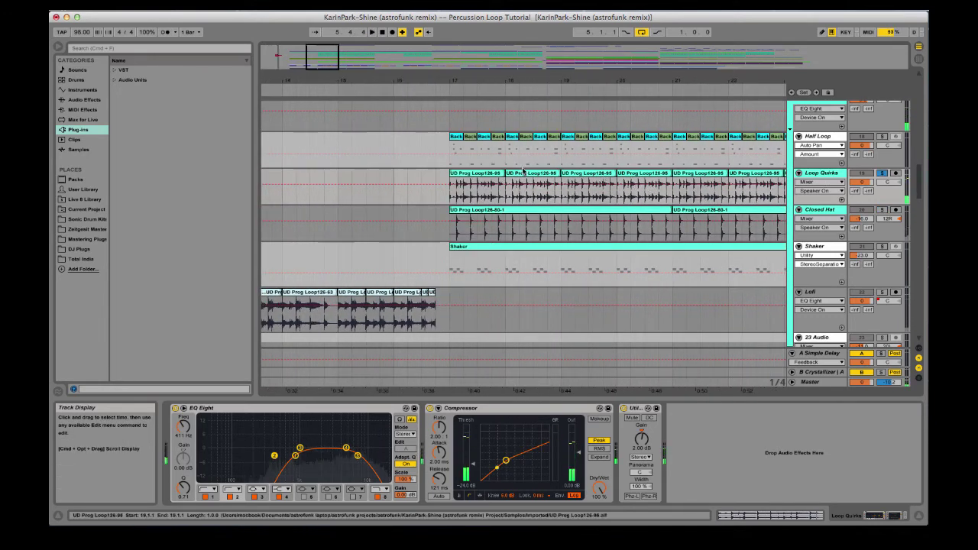
{"action": "left_click", "coordinate": [495, 175]}
{"action": "key", "text": "super+l"}
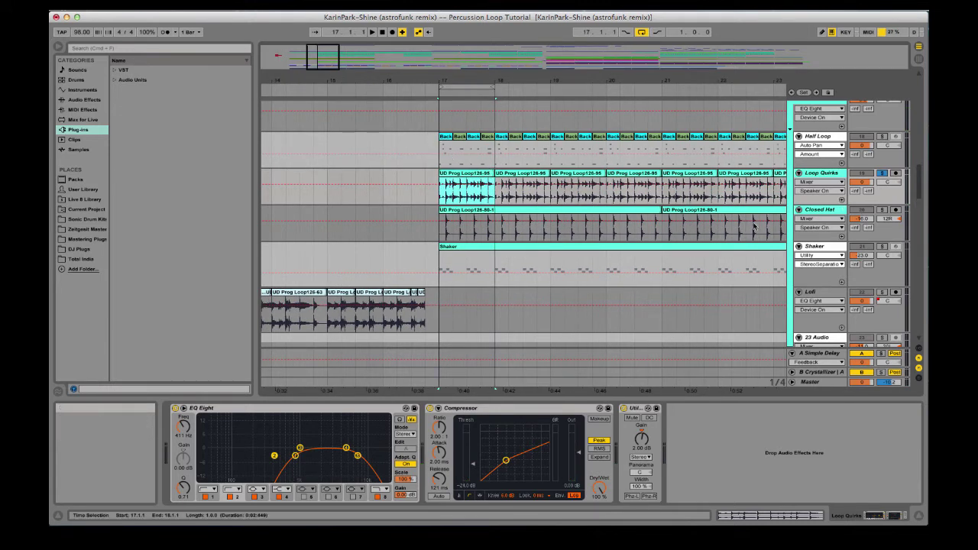
{"action": "key", "text": "space"}
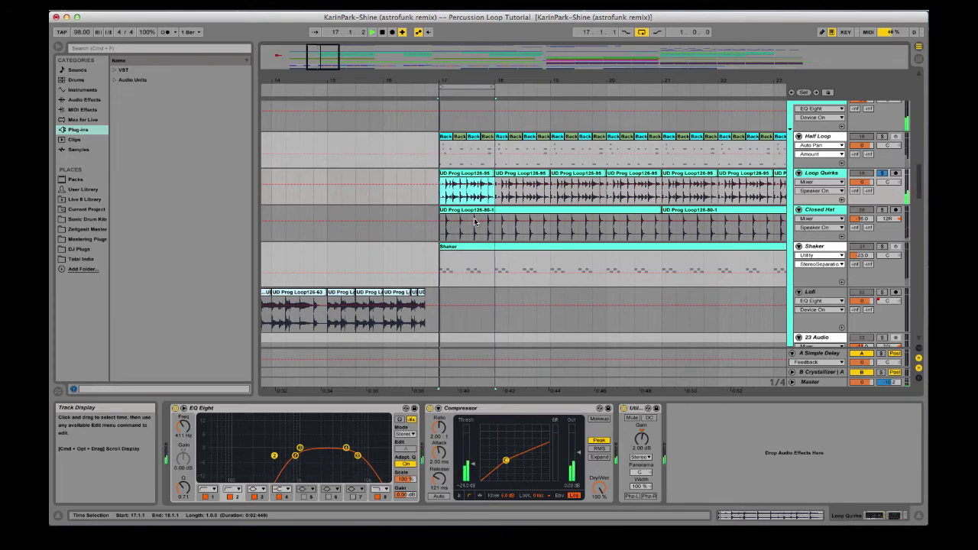
{"action": "double_click", "coordinate": [475, 222]}
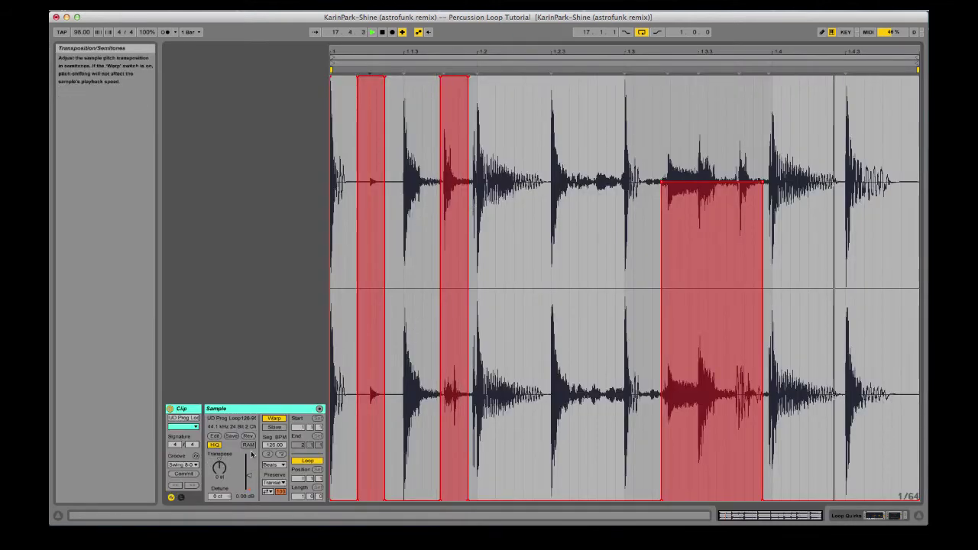
{"action": "left_click", "coordinate": [181, 497]}
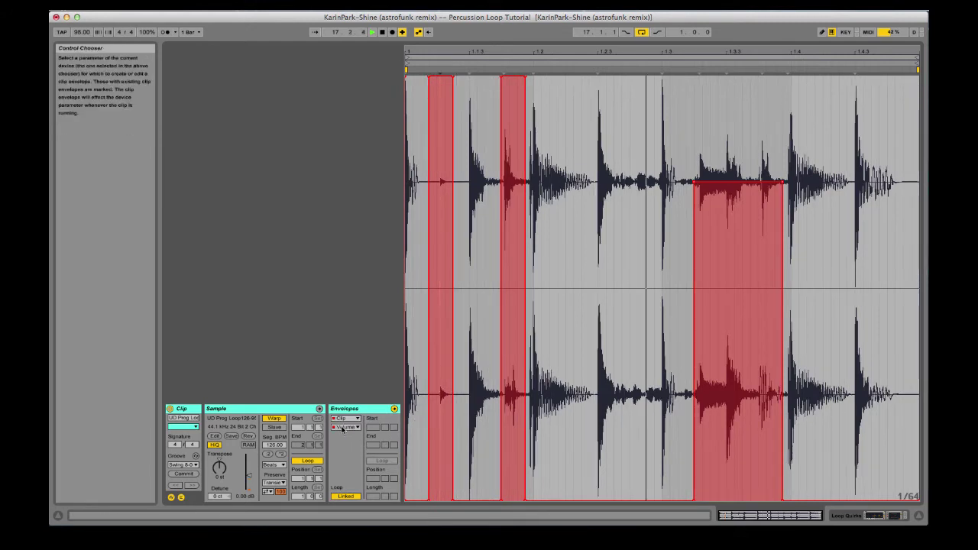
{"action": "left_click", "coordinate": [340, 428]}
{"action": "left_click", "coordinate": [347, 432]}
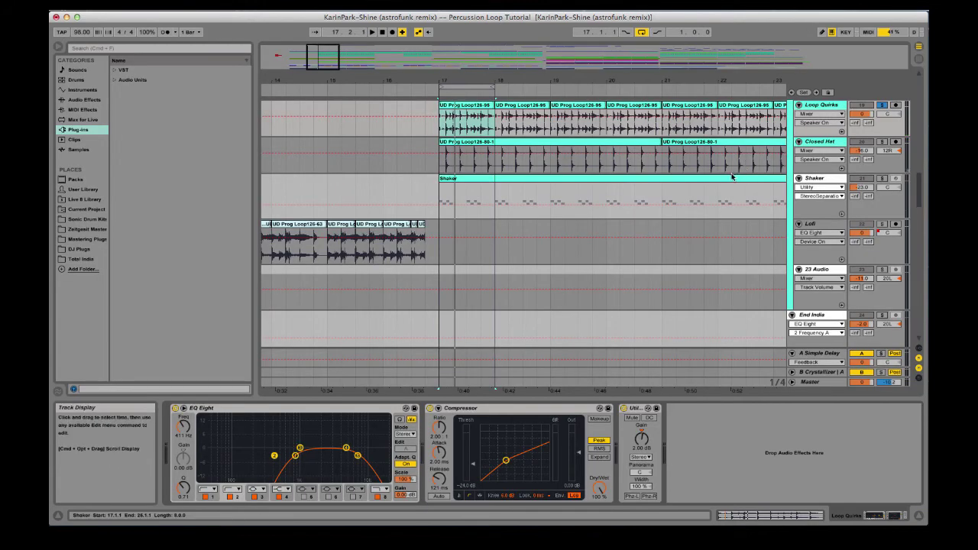
Solo Half Loop, show its devices, and toggle Loop Quirks' solo off and back on
{"action": "scroll", "coordinate": [764, 156], "scroll_direction": "up", "scroll_amount": 3}
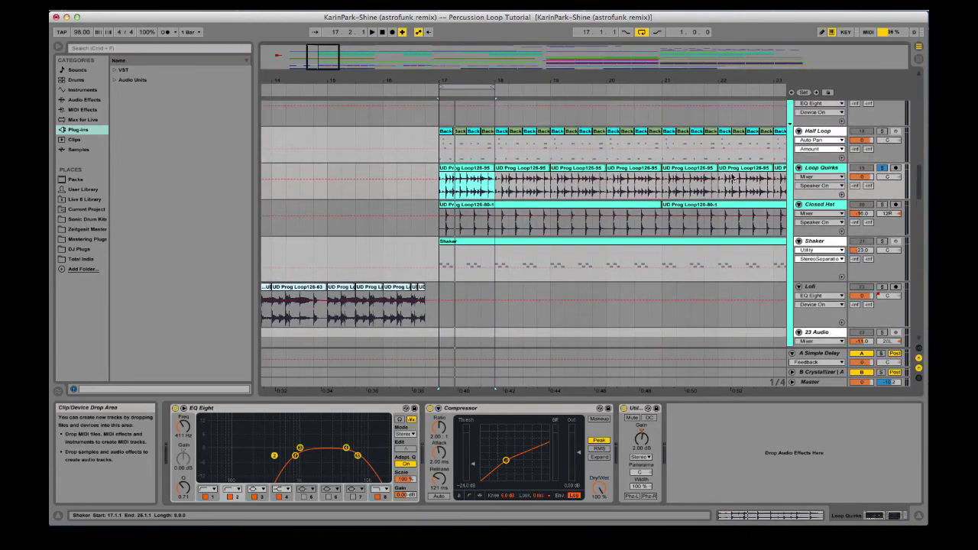
{"action": "left_click", "coordinate": [882, 131]}
{"action": "left_click", "coordinate": [819, 133]}
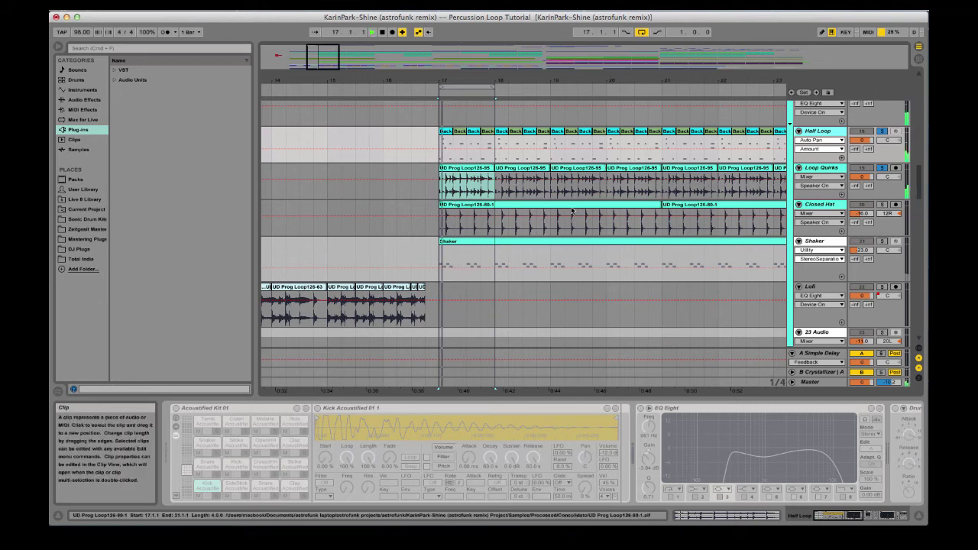
{"action": "left_click", "coordinate": [882, 168]}
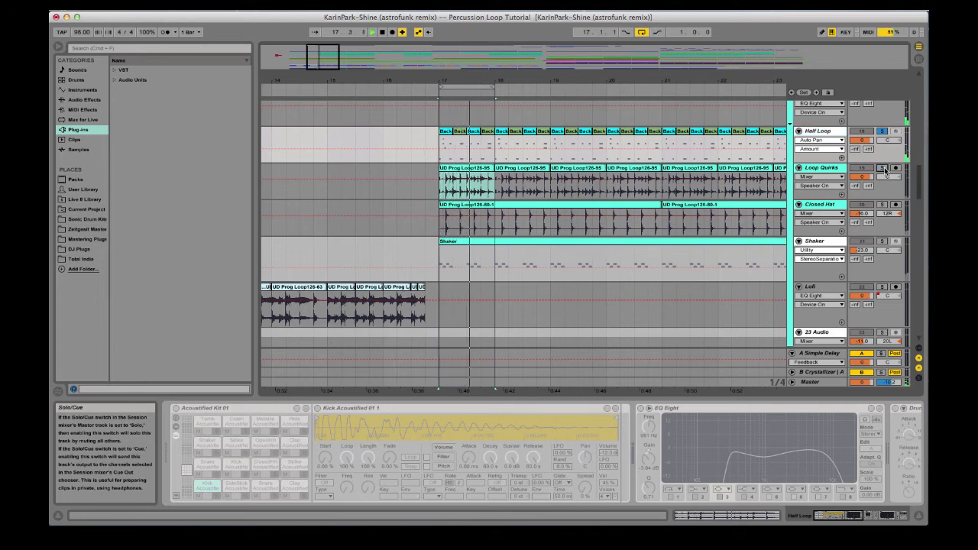
{"action": "left_click", "coordinate": [883, 168]}
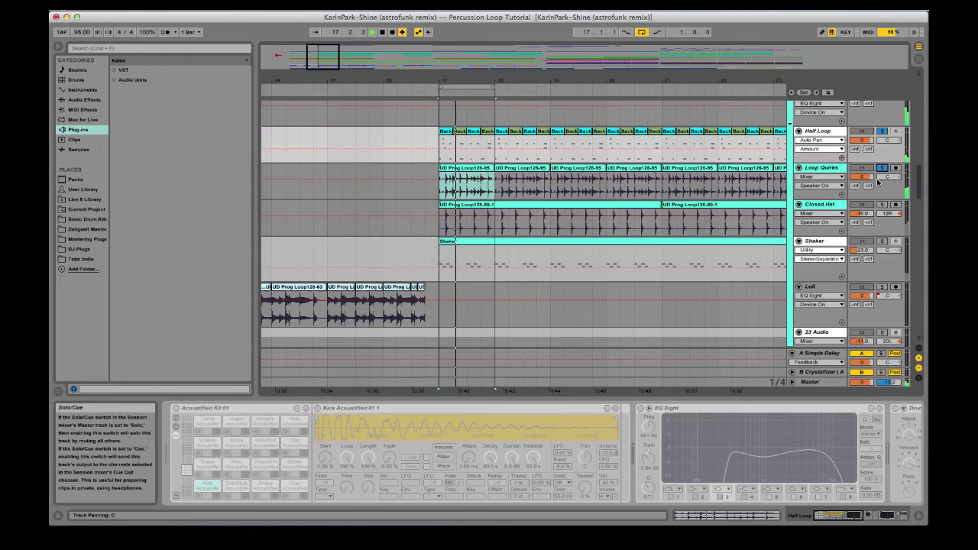
Add the Closed Hat track to the solo set and restart the bar-17 loop
{"action": "scroll", "coordinate": [870, 197], "scroll_direction": "up", "scroll_amount": 3}
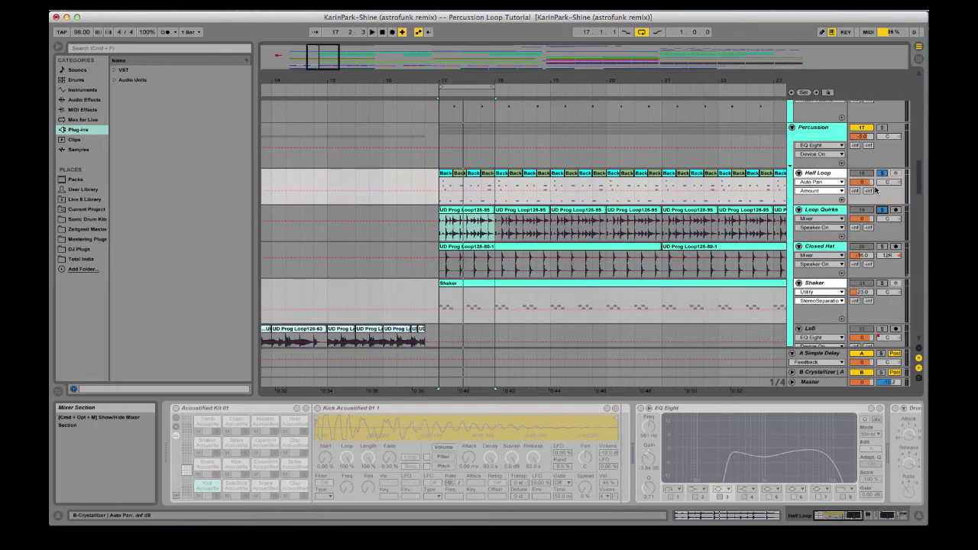
{"action": "left_click", "coordinate": [882, 247]}
{"action": "scroll", "coordinate": [878, 244], "scroll_direction": "up", "scroll_amount": 5}
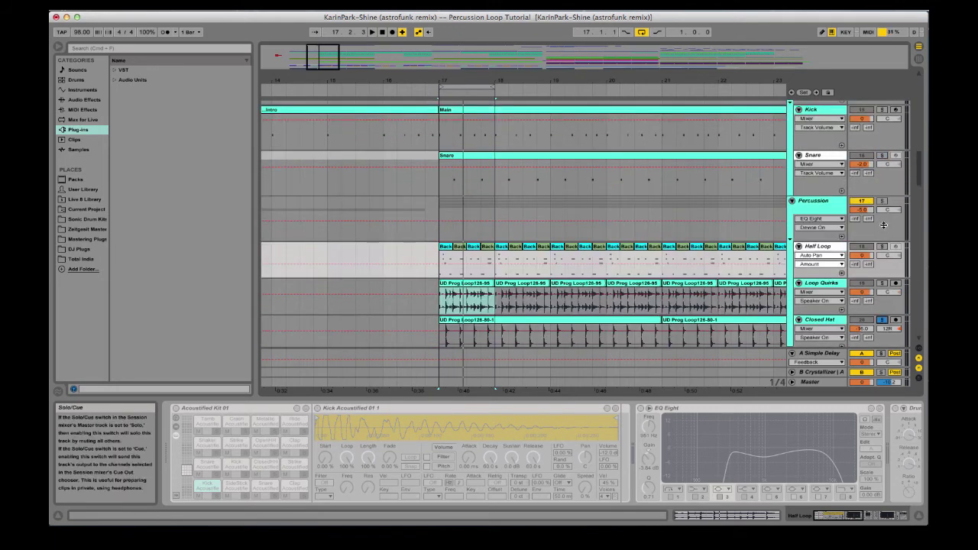
{"action": "scroll", "coordinate": [884, 205], "scroll_direction": "up", "scroll_amount": 10}
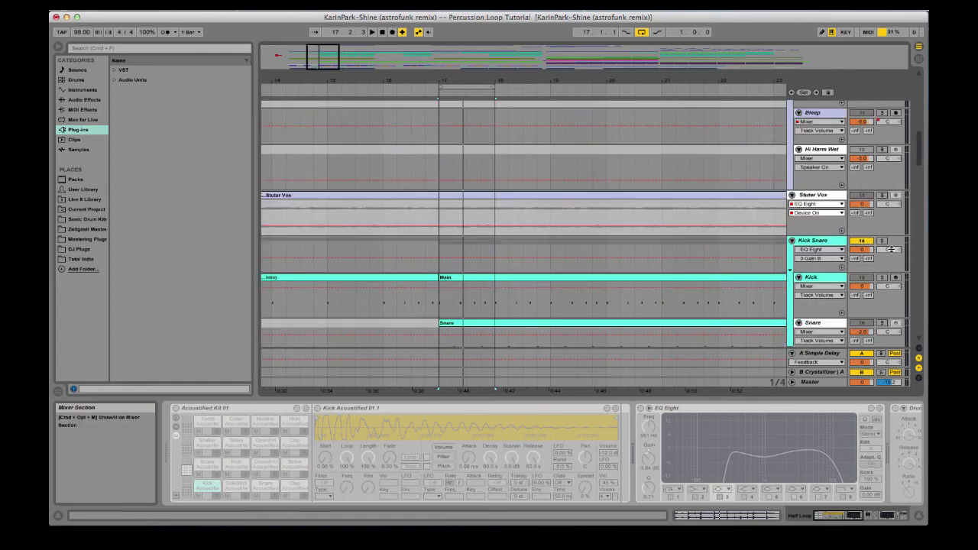
{"action": "scroll", "coordinate": [537, 278], "scroll_direction": "down", "scroll_amount": 15}
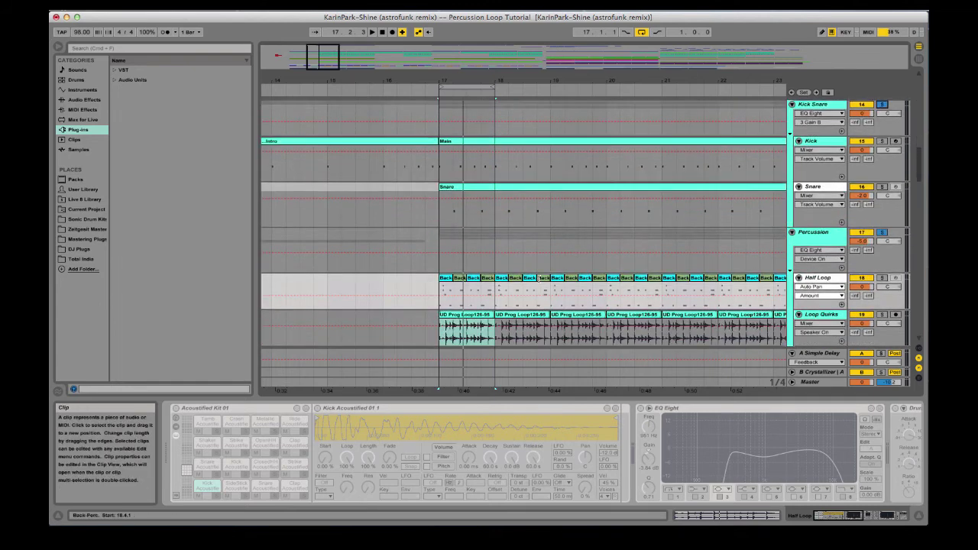
{"action": "key", "text": "space"}
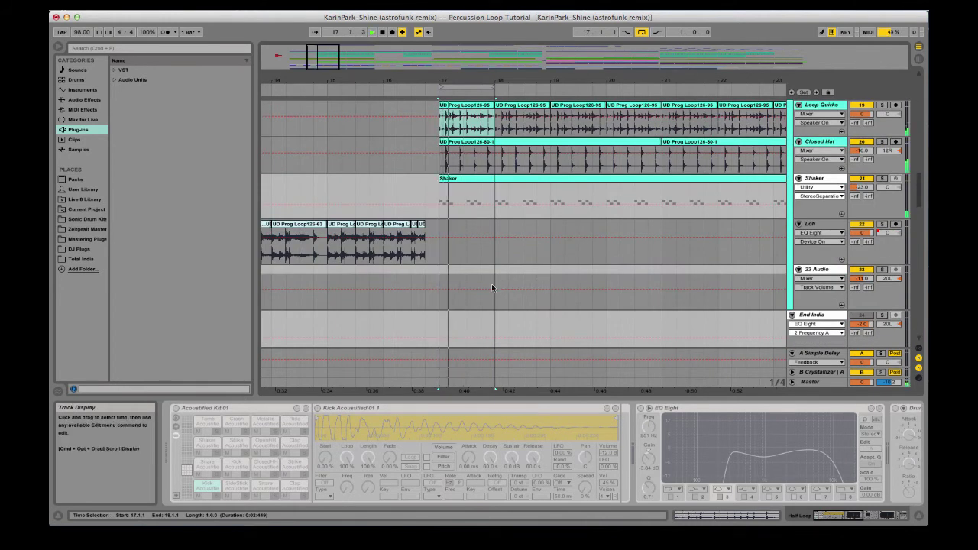
Select a beat of Half Loop's Back clip at bar 17, then view Loop Quirks' and Closed Hat's devices
{"action": "scroll", "coordinate": [492, 284], "scroll_direction": "up", "scroll_amount": 3}
{"action": "scroll", "coordinate": [493, 287], "scroll_direction": "up", "scroll_amount": 1}
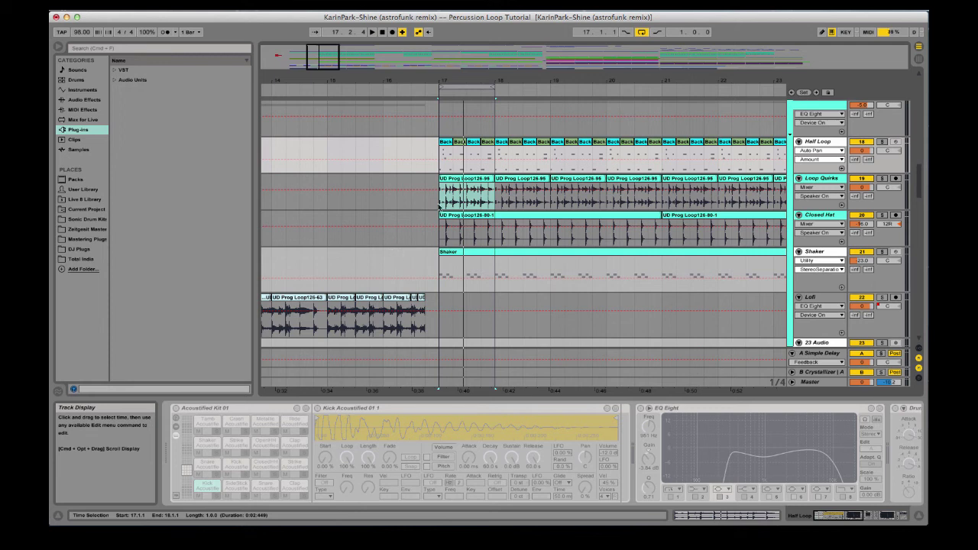
{"action": "left_click", "coordinate": [449, 145]}
{"action": "left_click", "coordinate": [448, 146]}
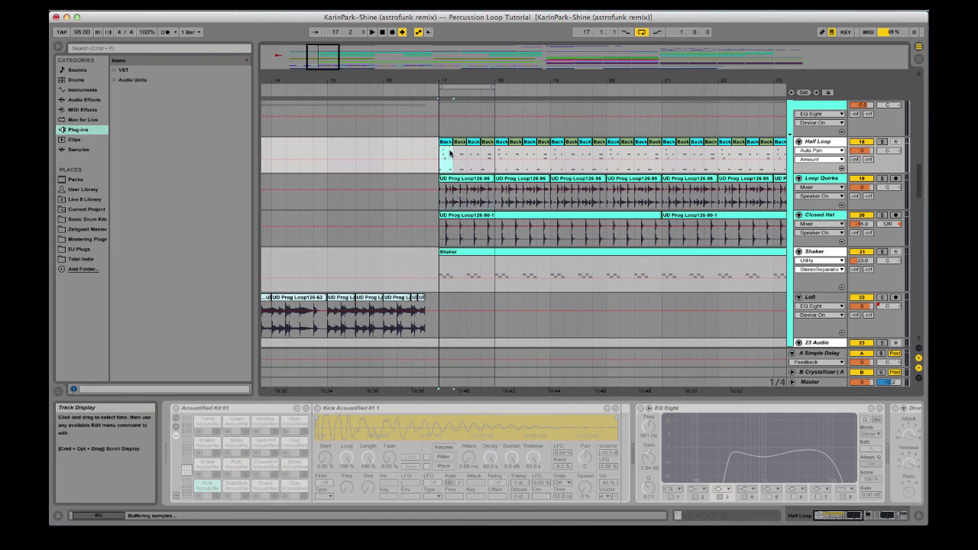
{"action": "left_click", "coordinate": [458, 183]}
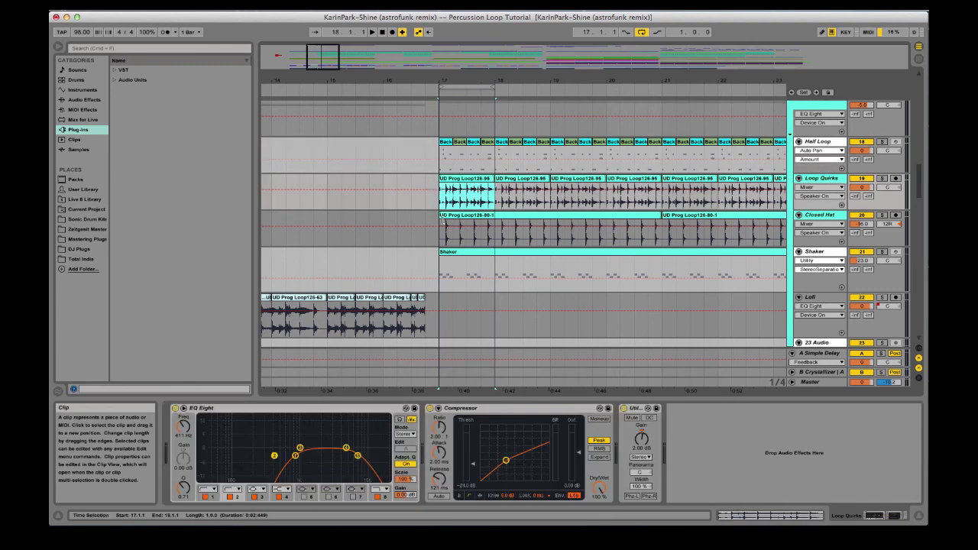
{"action": "left_click", "coordinate": [461, 217]}
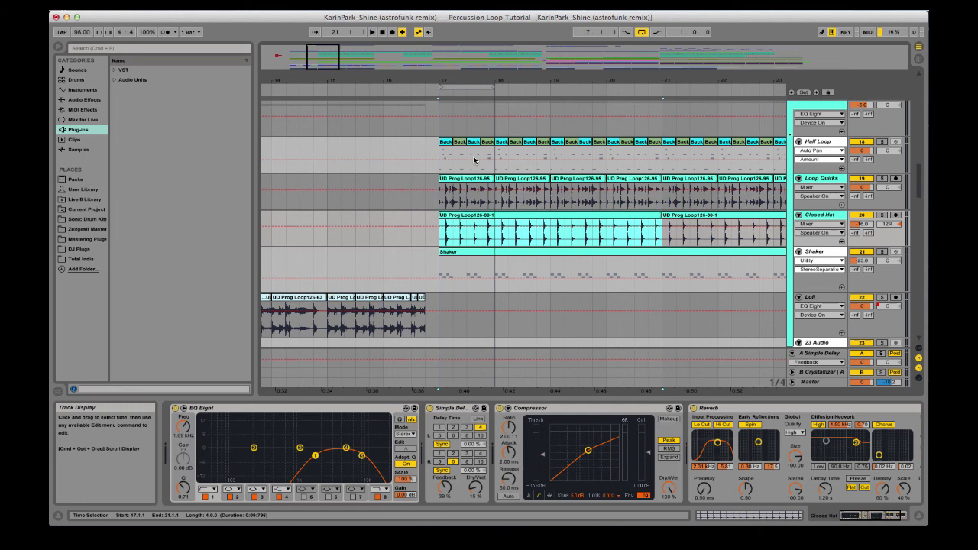